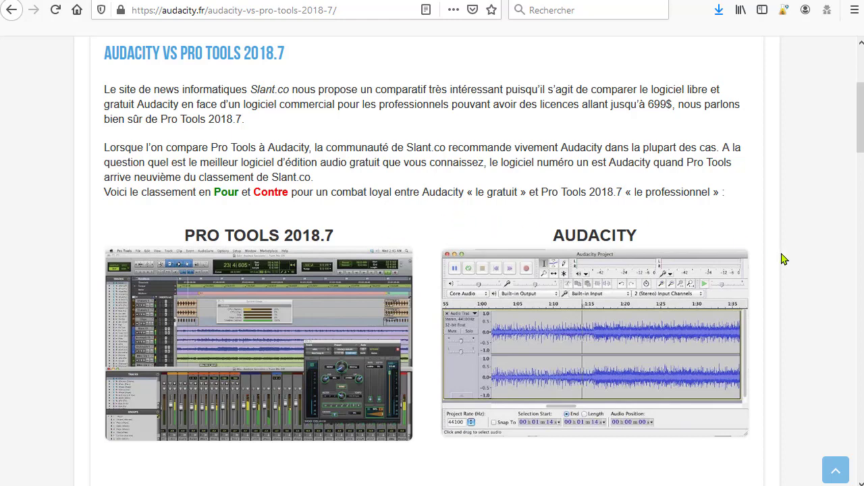
Step: Review the comparison page's pros and cons of Audacity and Pro Tools 2018.7
scroll(803, 275, "down", 1)
scroll(801, 276, "down", 10)
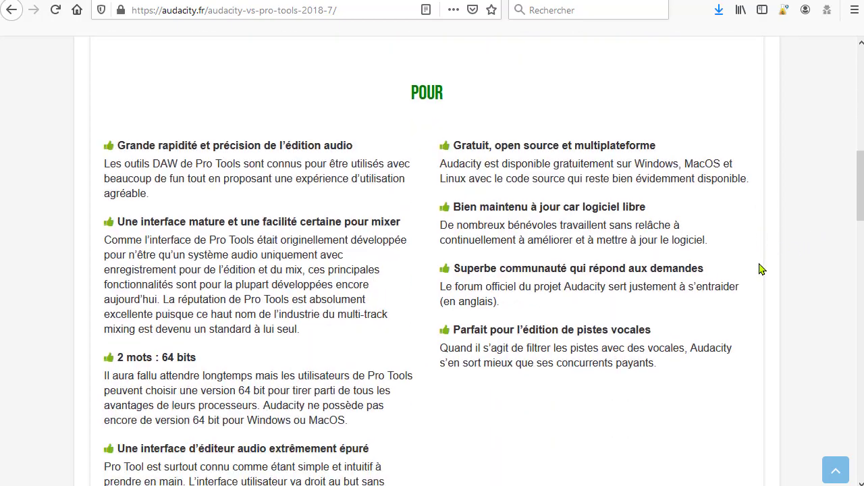
scroll(760, 269, "down", 9)
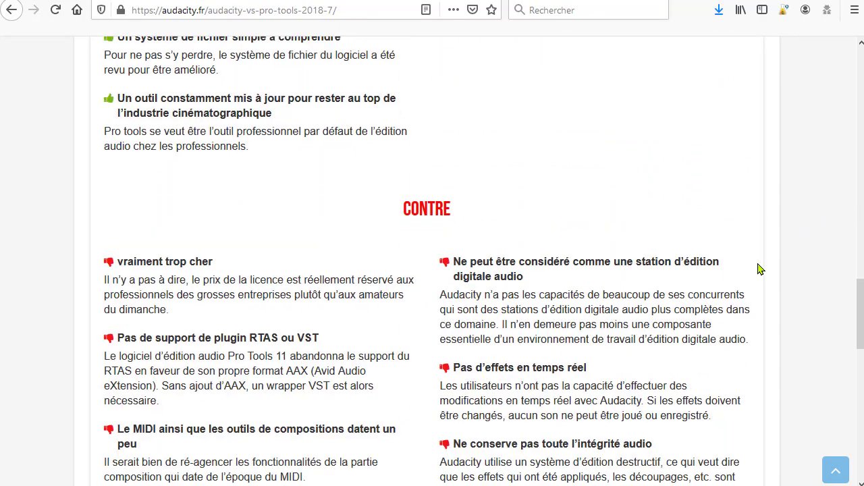
scroll(759, 268, "up", 20)
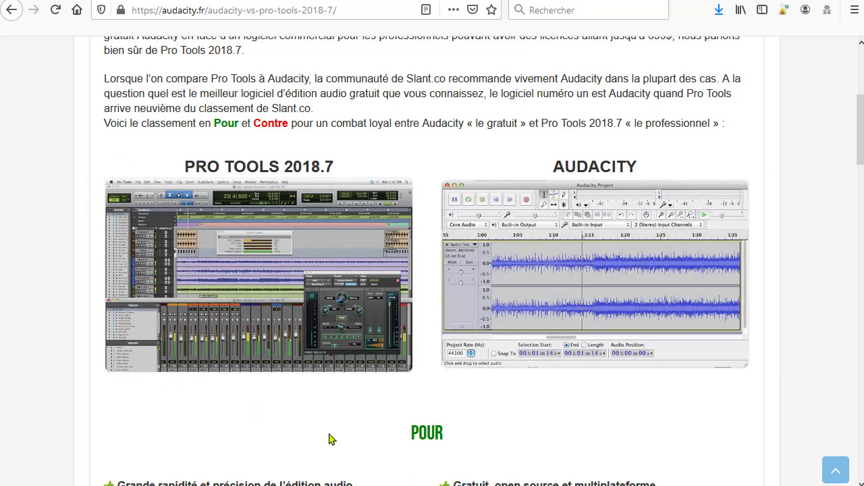
scroll(797, 349, "up", 5)
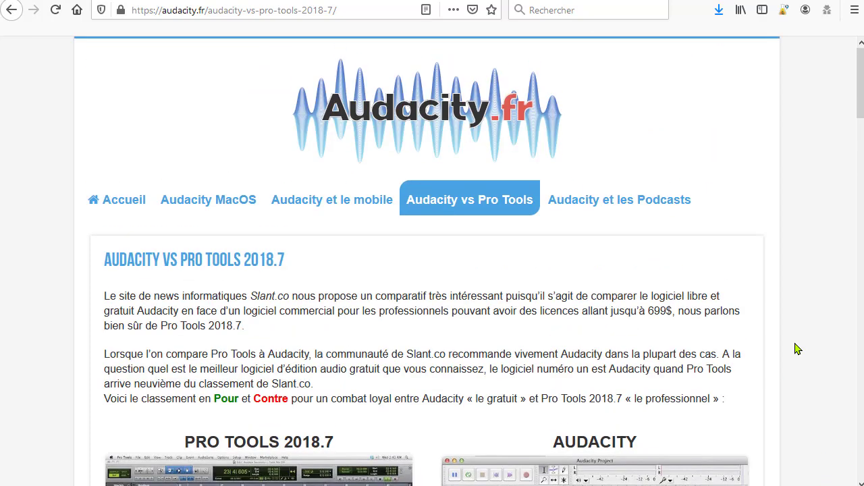
Step: Return to the audacity.fr home page and open the Windows download page on the official Audacity site
left_click(115, 202)
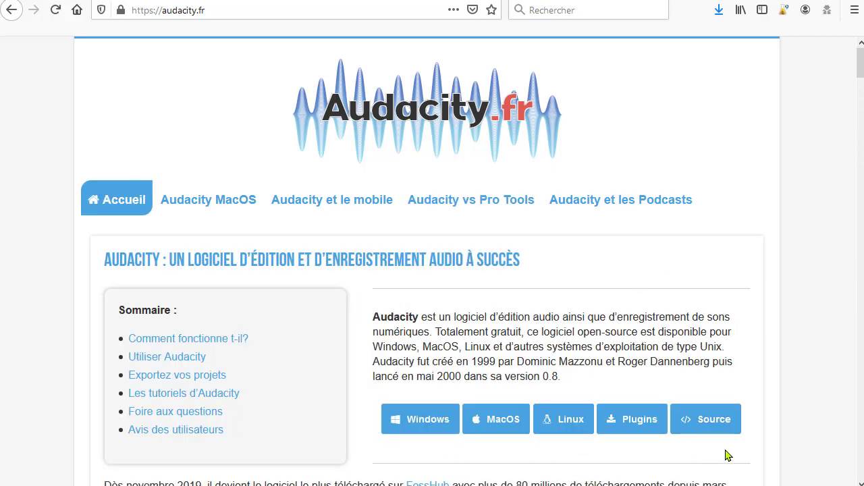
scroll(506, 392, "down", 2)
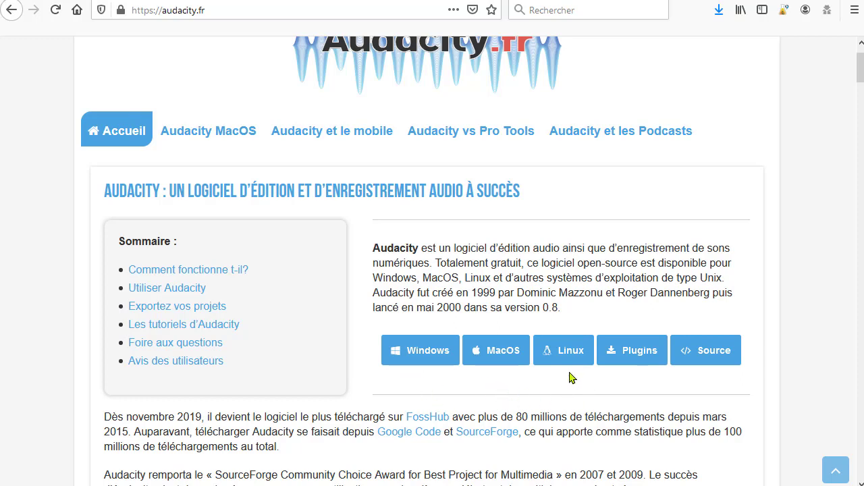
left_click(422, 354)
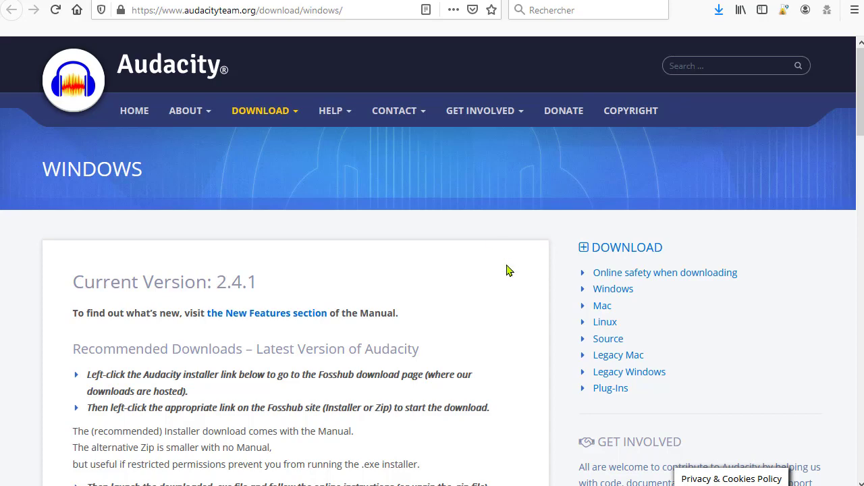
Step: Open the FossHub download page through the Audacity 2.4.1 zip file link
scroll(508, 271, "down", 2)
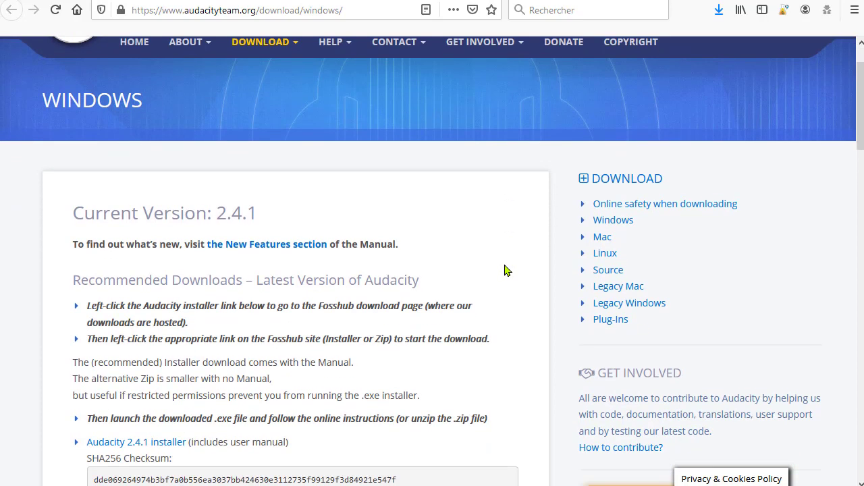
scroll(501, 234, "down", 5)
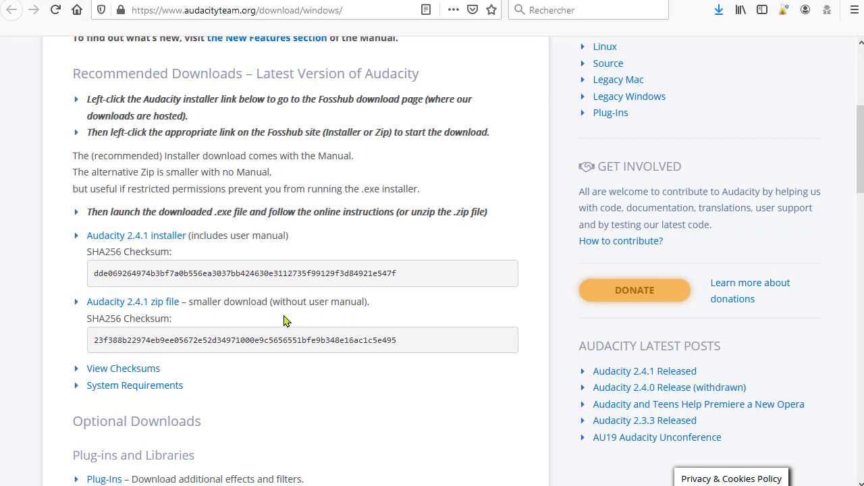
left_click(145, 305)
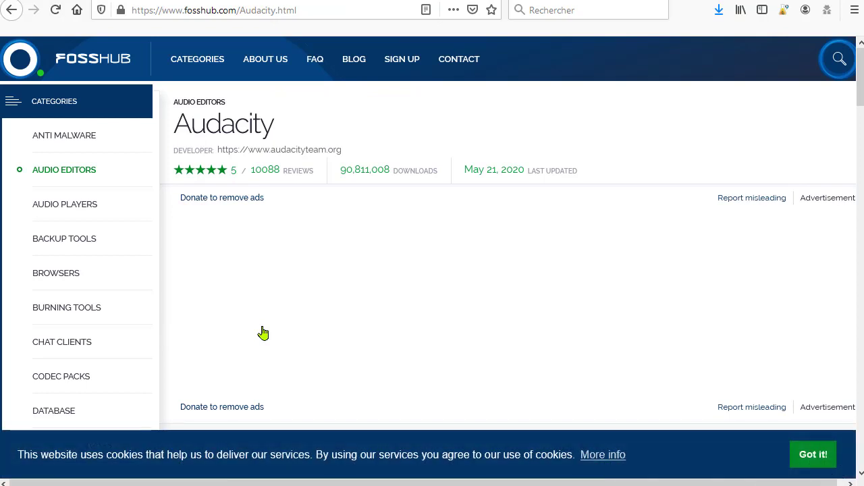
Step: Start saving audacity-2.4.1.zip from the Audacity Windows Zip download, and cancel before it is stored
scroll(252, 270, "down", 2)
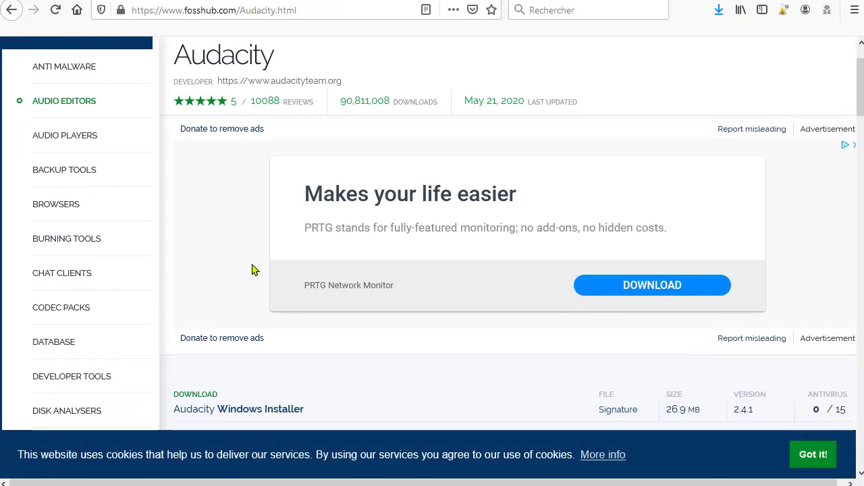
scroll(251, 270, "down", 2)
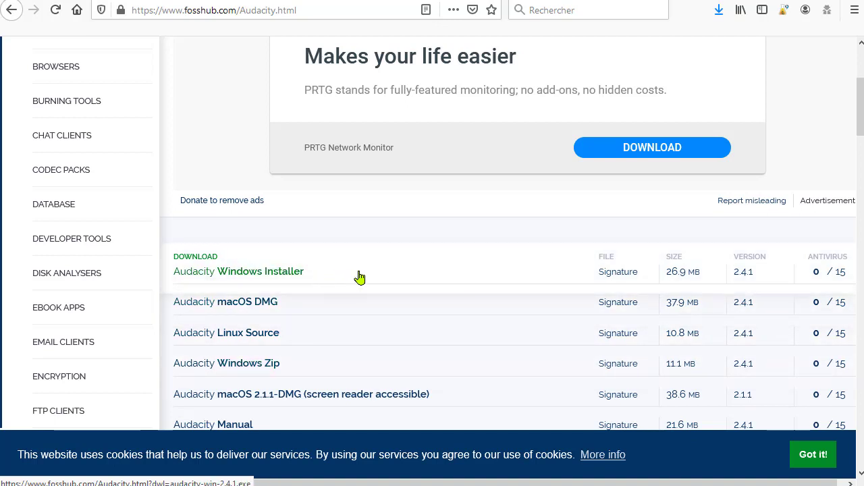
scroll(377, 231, "down", 1)
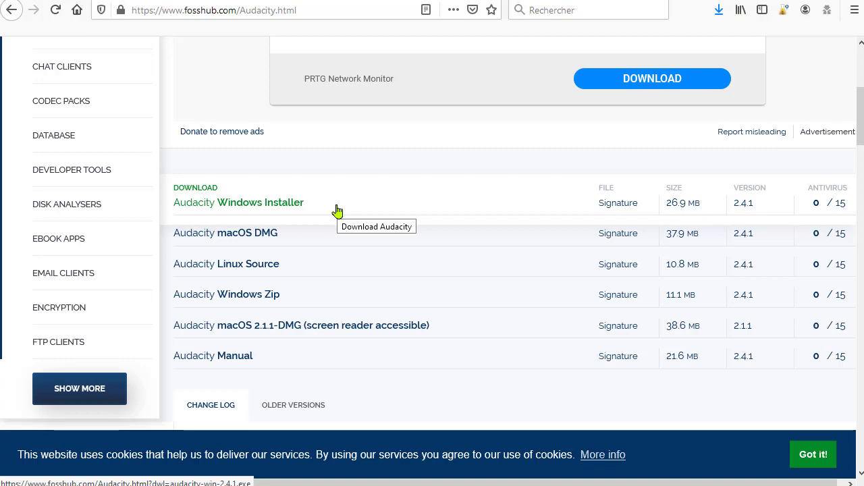
left_click(258, 302)
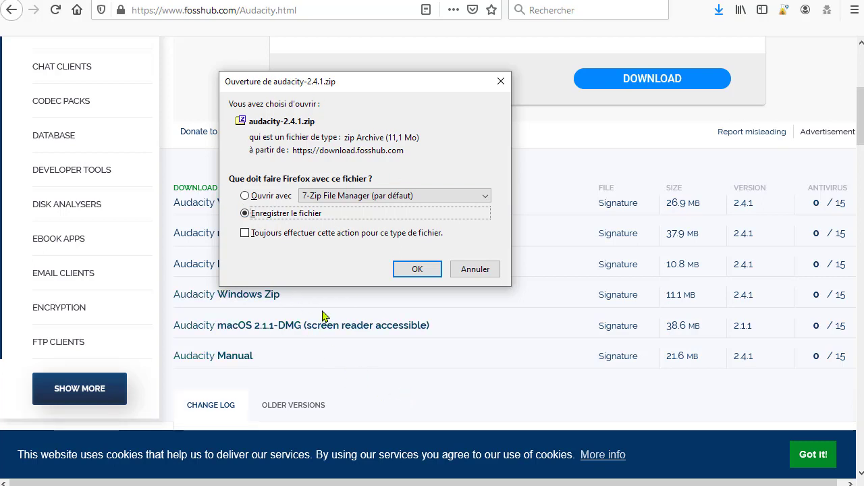
left_click(417, 269)
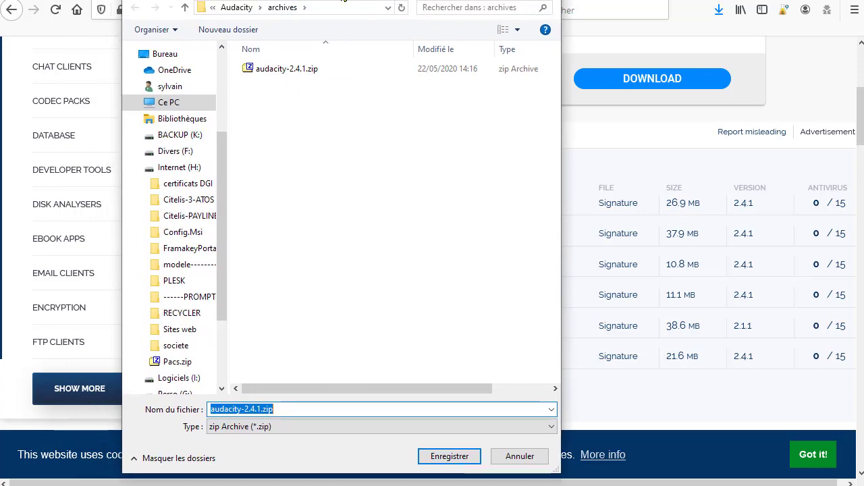
left_click(519, 456)
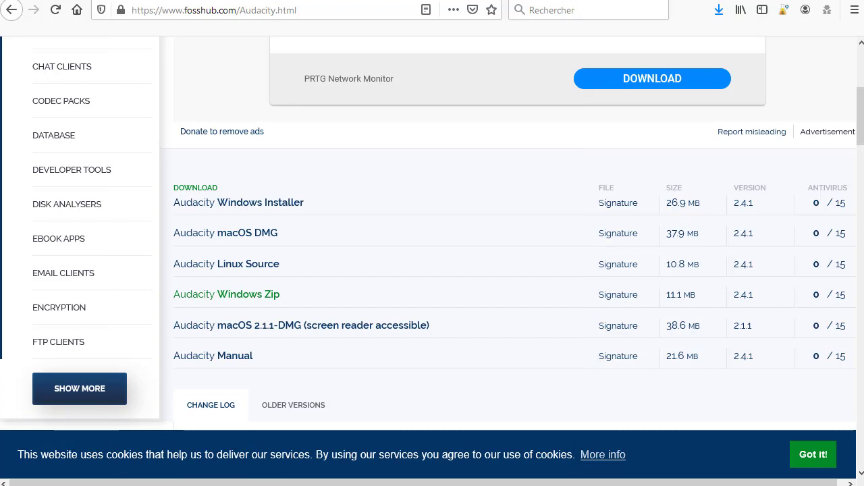
Step: Open audacity-2.4.1.zip from the archives folder in 7-Zip and examine the program files it contains
left_click_drag(0, 23, 375, 23)
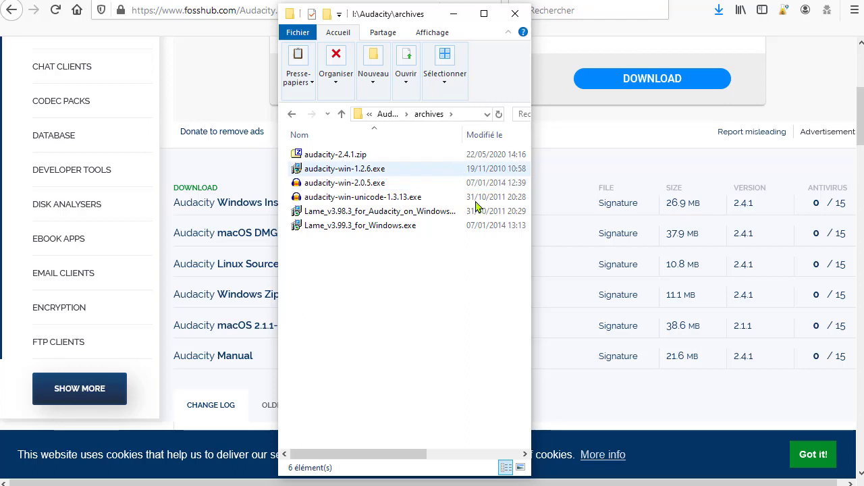
left_click(329, 156)
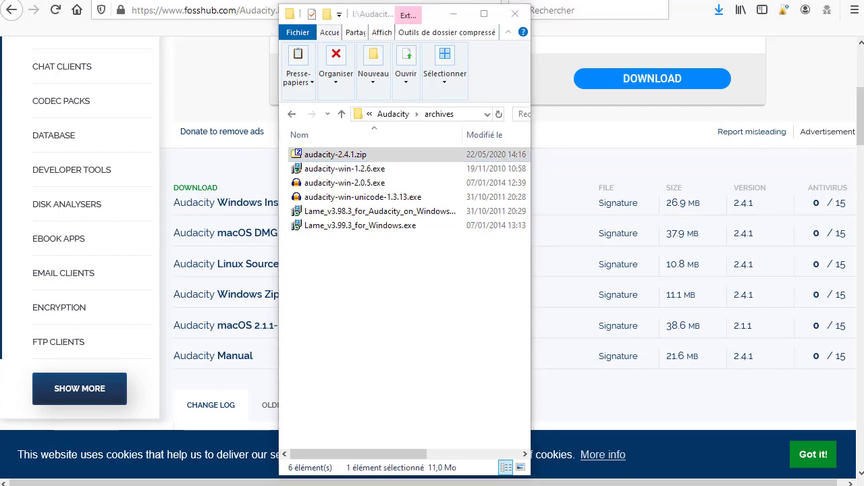
left_click_drag(442, 59, 397, 29)
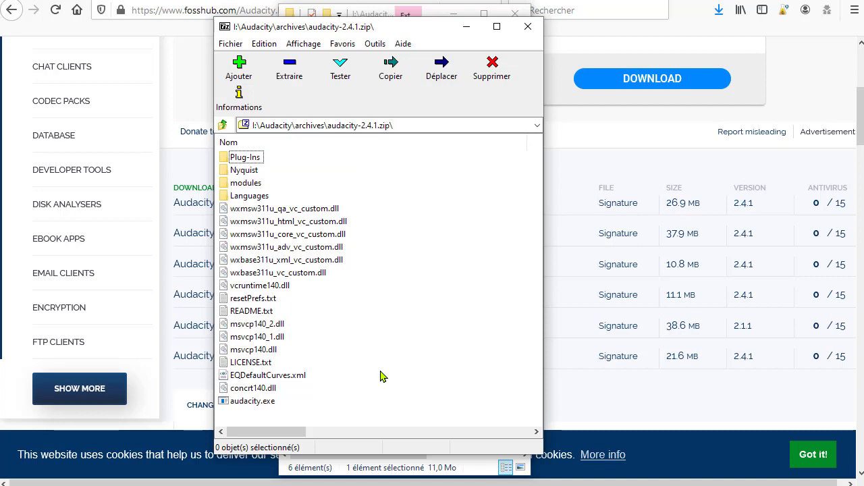
left_click_drag(297, 418, 249, 147)
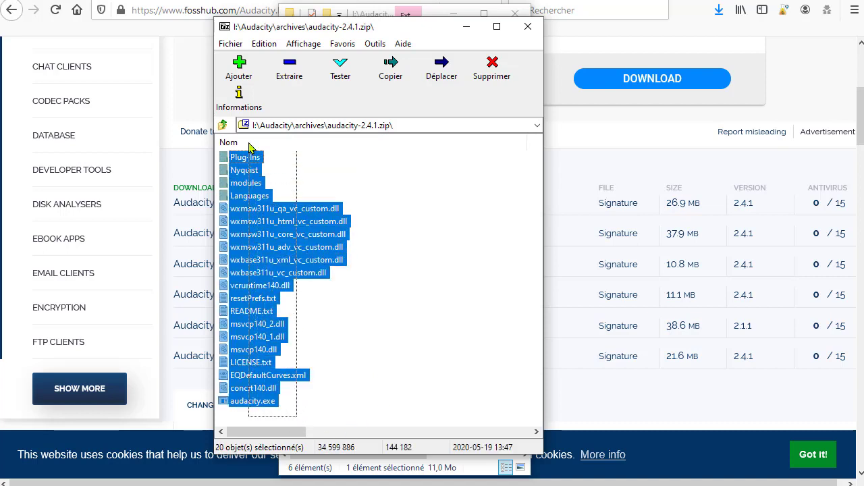
left_click(451, 414)
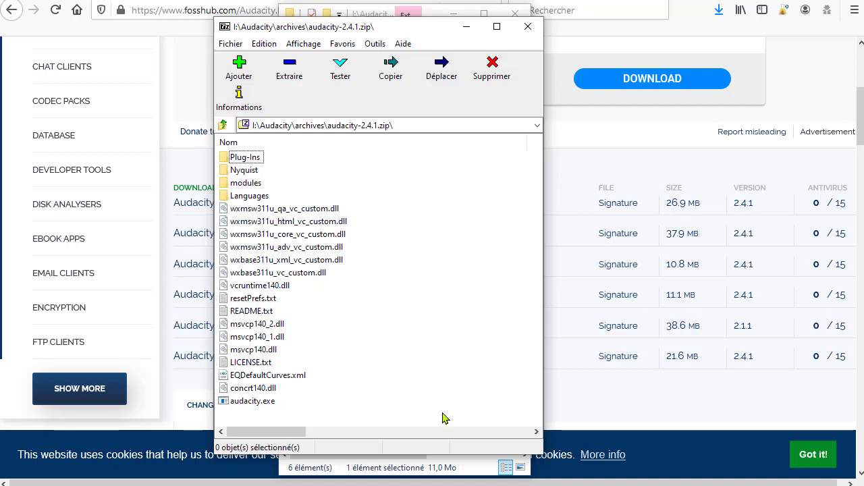
Step: Close the zip archive and the archives folder, and switch to the Audacity program window
left_click(249, 403)
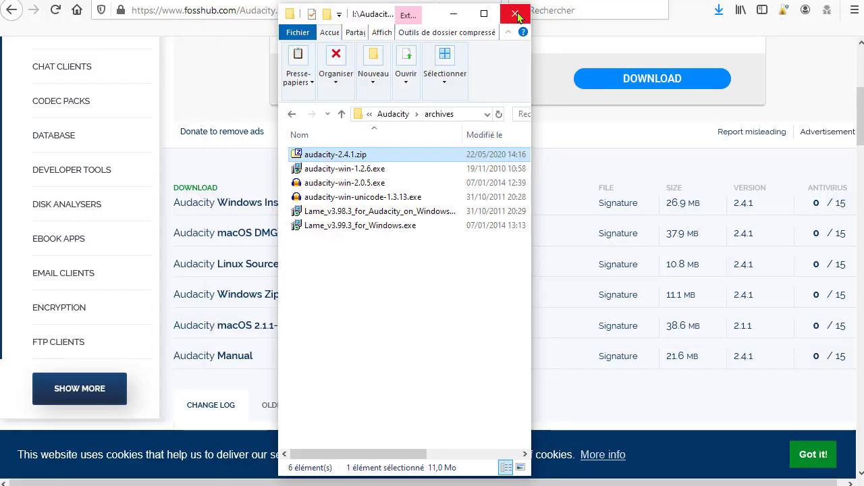
left_click(565, 13)
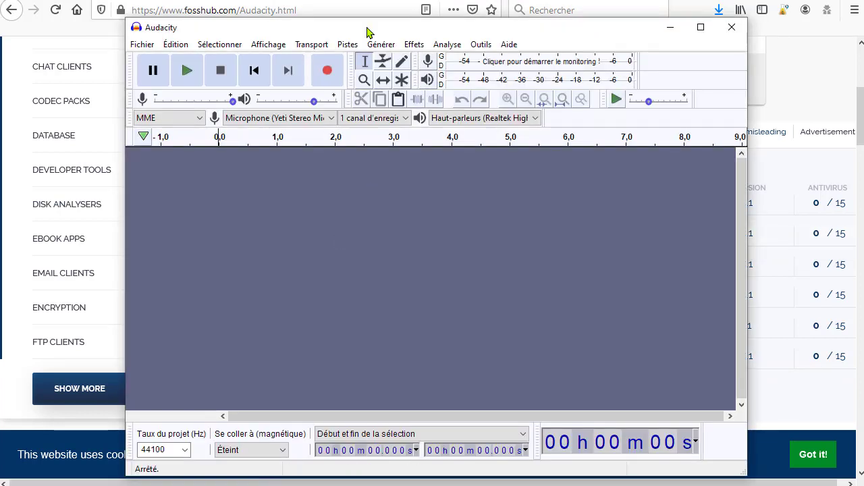
left_click_drag(367, 32, 359, 16)
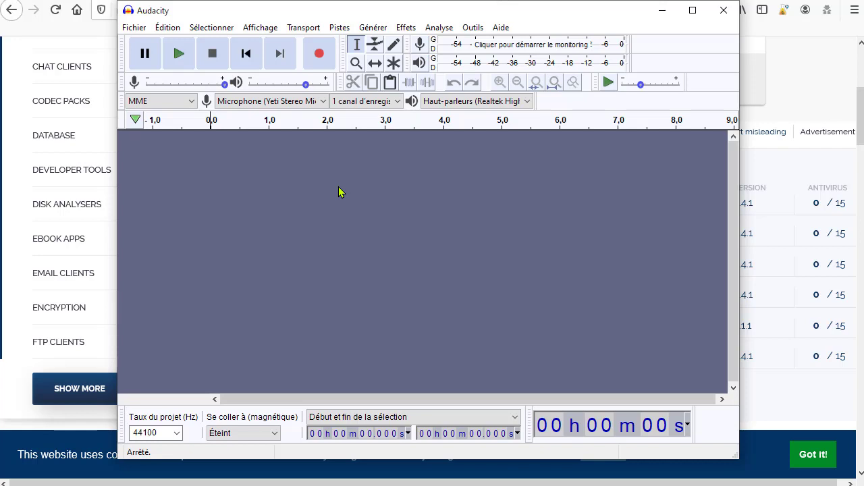
Step: Choose the Yeti Stereo microphone as the recording device and the Realtek High Definition speakers as the playback device
left_click(323, 102)
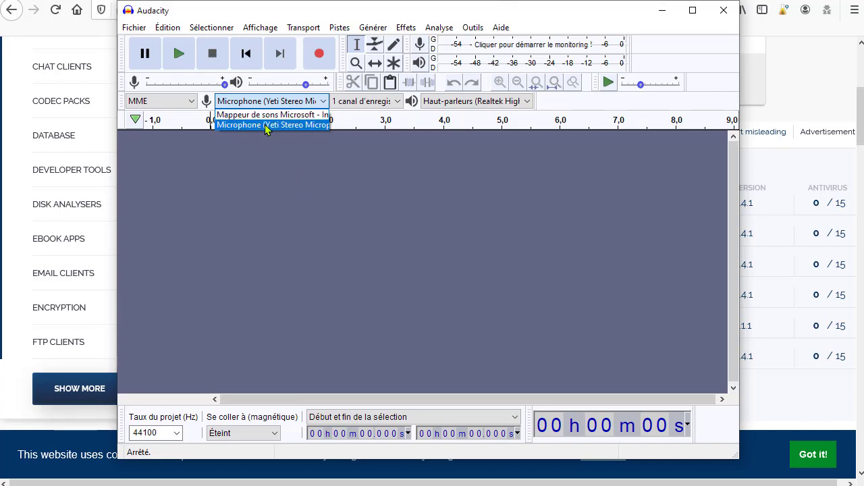
left_click(283, 127)
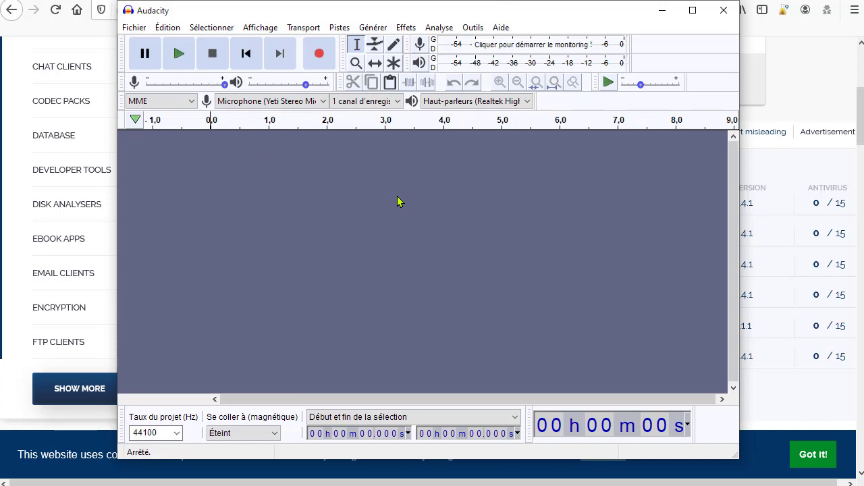
left_click(525, 102)
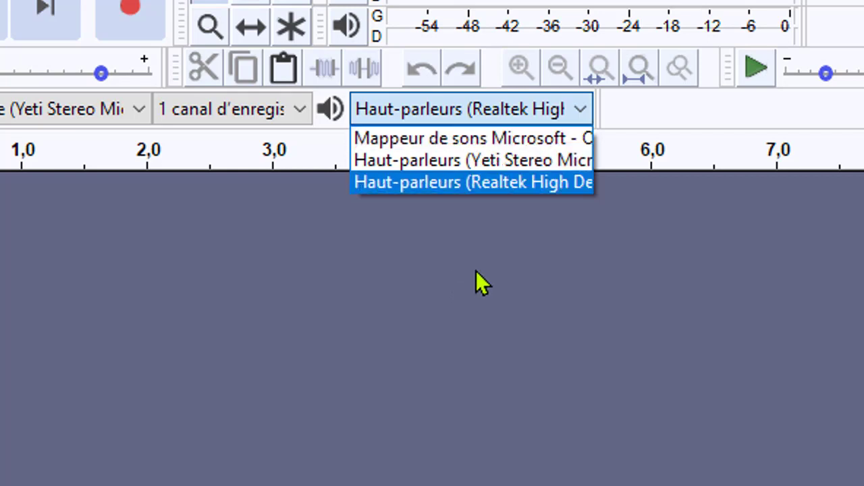
left_click(439, 181)
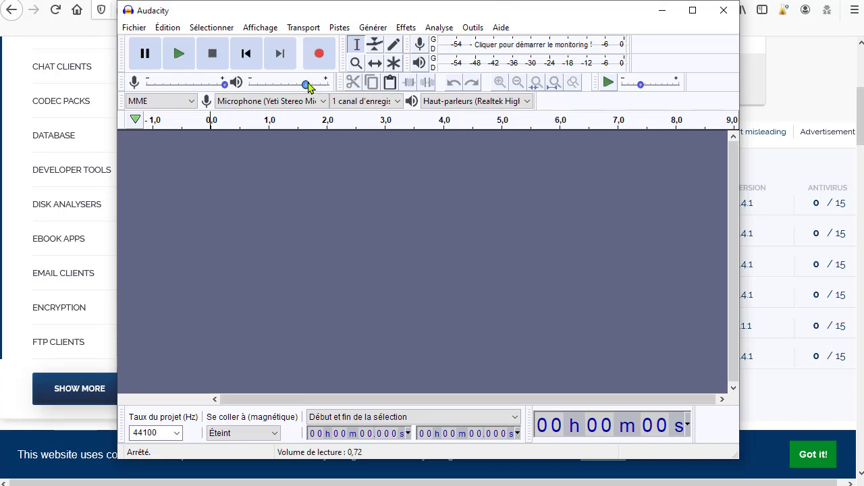
Step: Raise the playback volume slightly, and set the Yeti Stereo microphone to record on 2 channels
mouse_move(306, 87)
left_click_drag(306, 86, 312, 87)
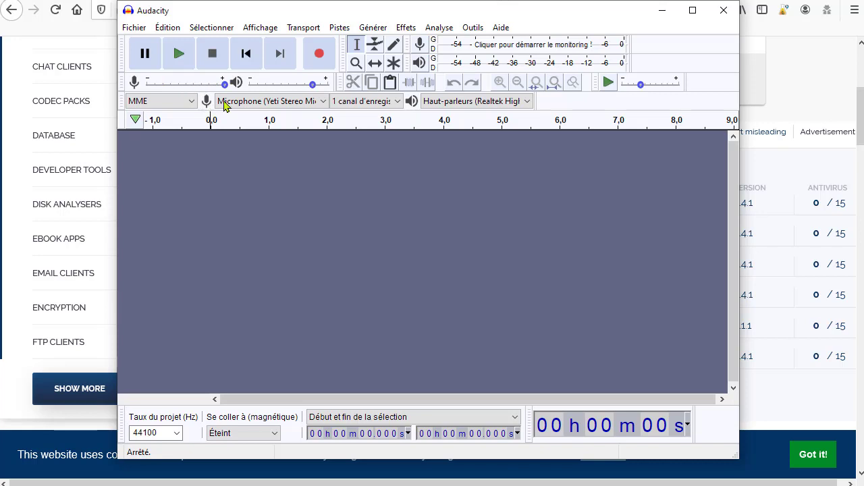
left_click(269, 101)
left_click(269, 125)
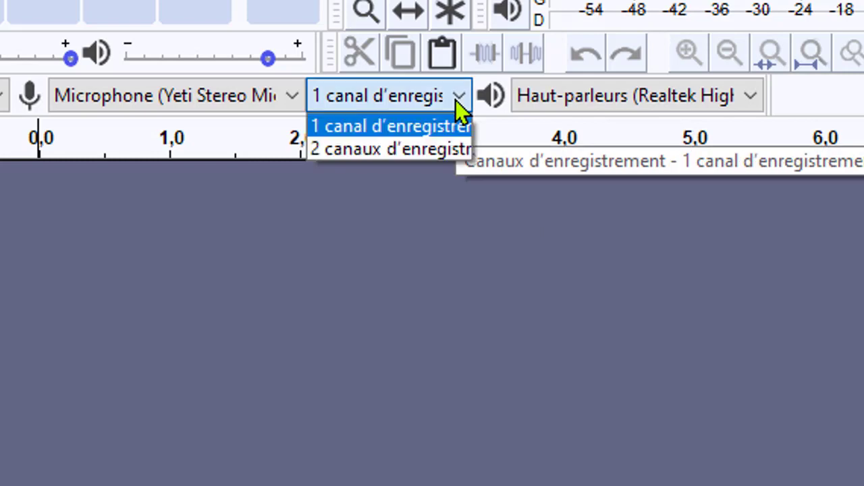
left_click(396, 106)
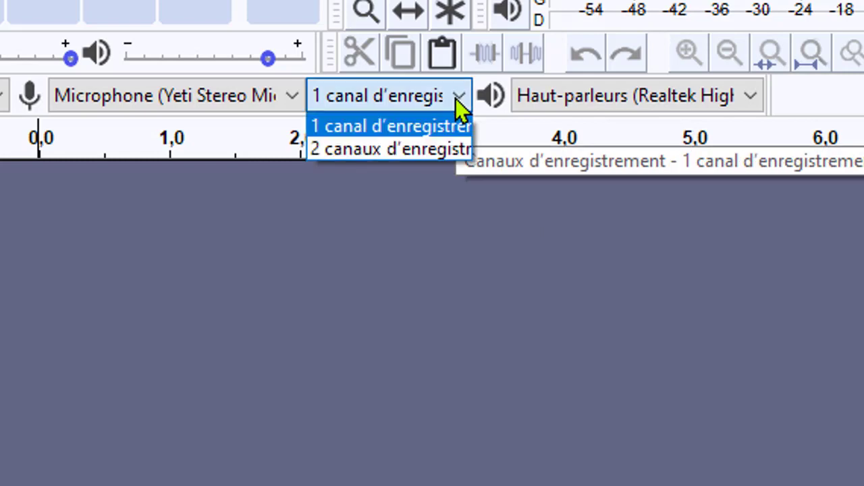
left_click(375, 150)
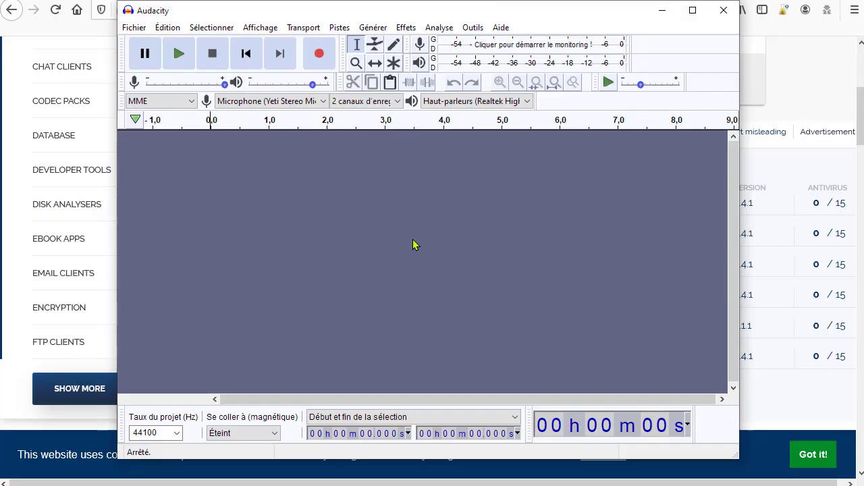
Step: Keep the project rate at 44100 Hz and record a stereo voice take of about 7.5 seconds
left_click(179, 435)
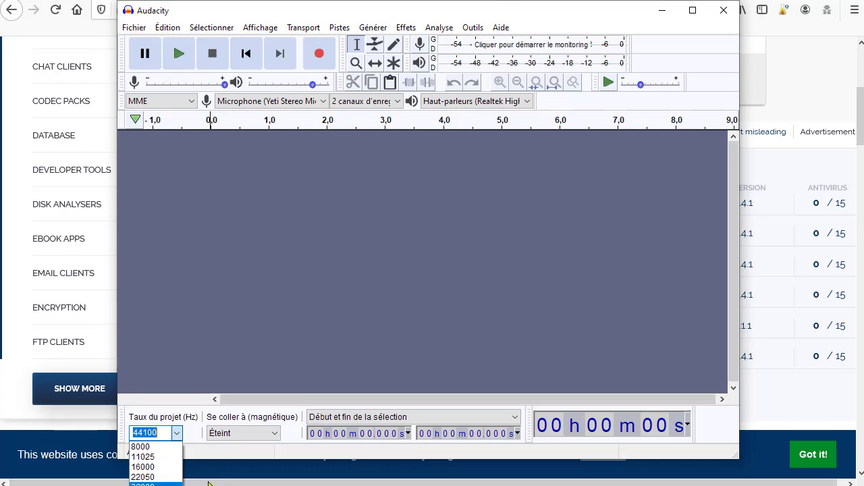
left_click(272, 400)
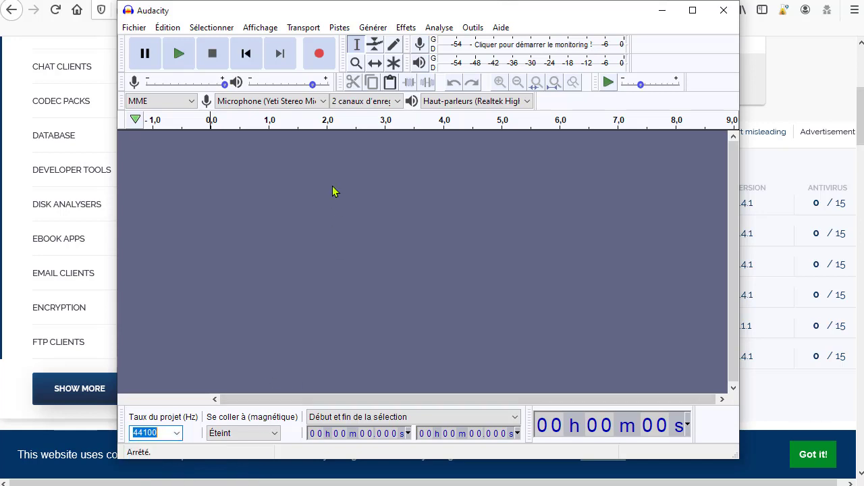
left_click(316, 54)
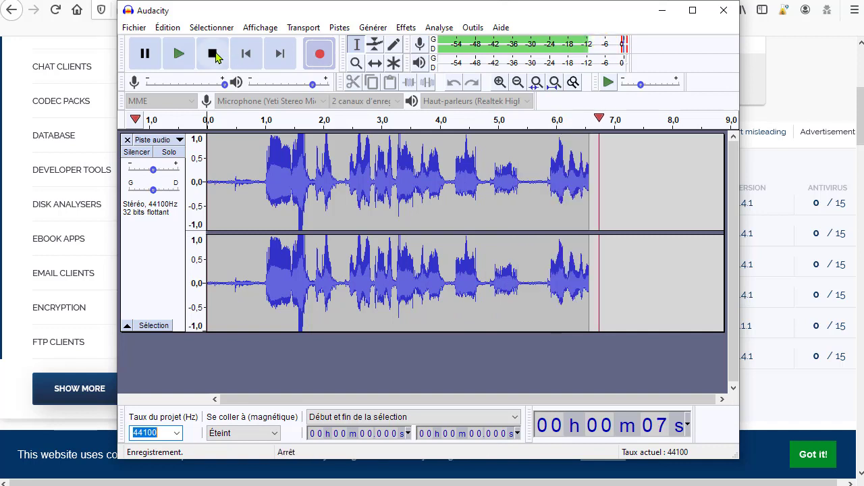
key("space")
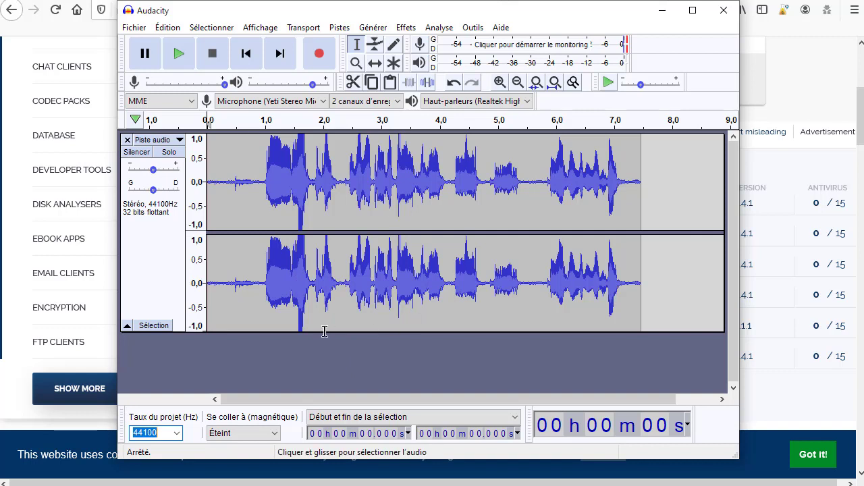
Step: Separate the stereo recording into two mono tracks and delete the second one
left_click(181, 141)
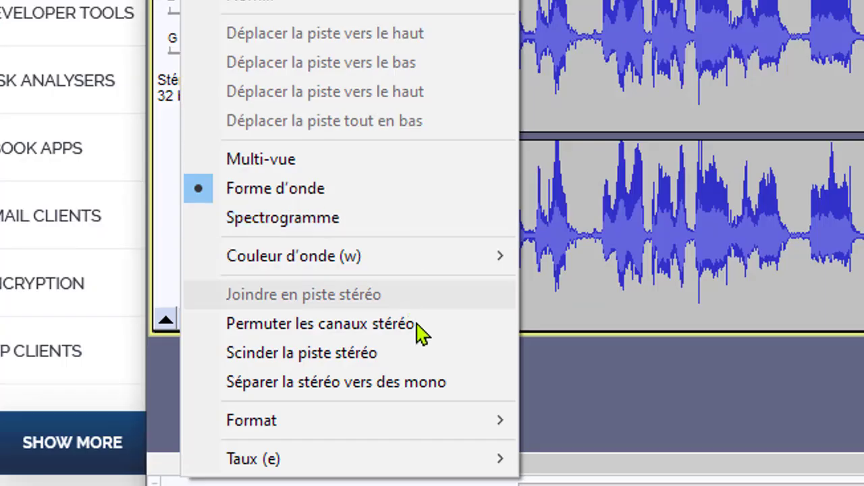
left_click(345, 383)
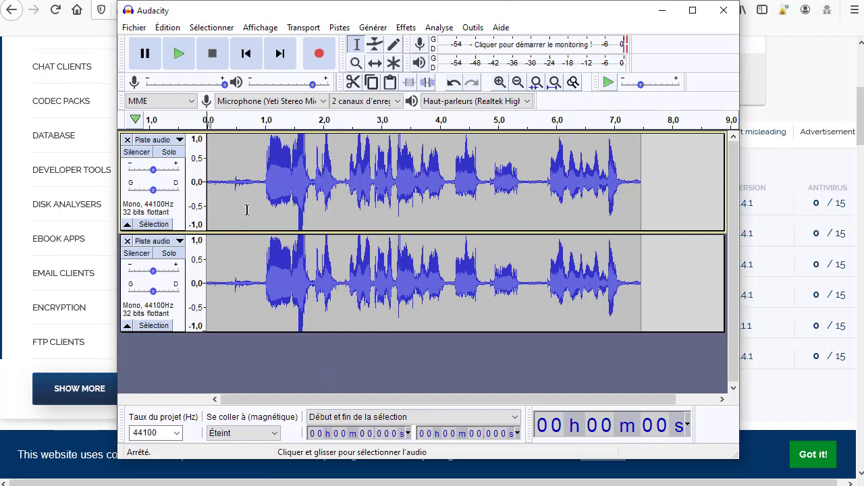
left_click(127, 241)
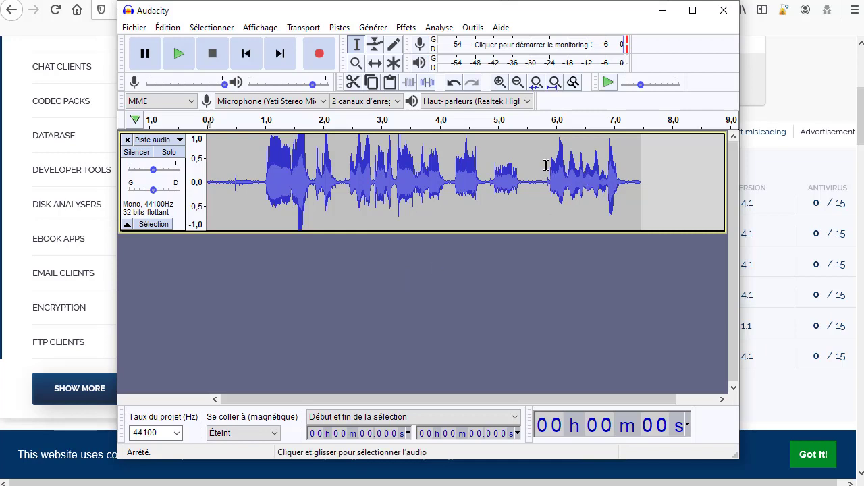
Step: Cut the passage from about 4.26 s to 5.70 s out of the voice track
left_click_drag(453, 162, 538, 168)
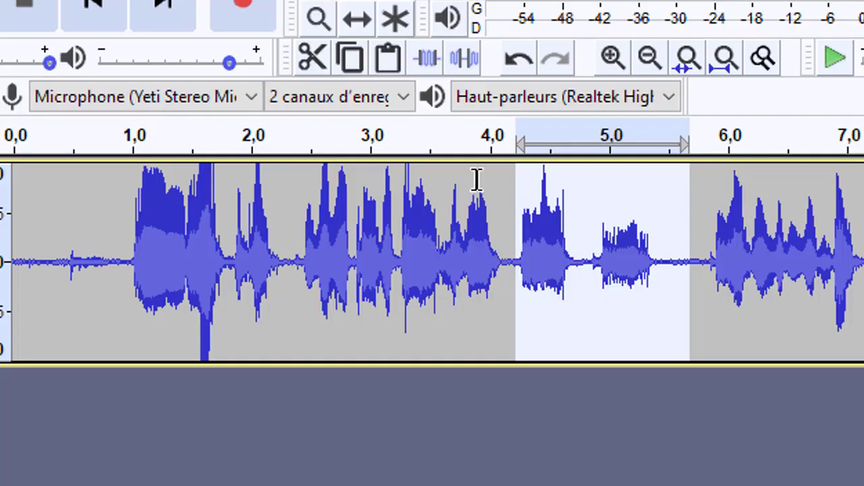
left_click(477, 180)
left_click(520, 196)
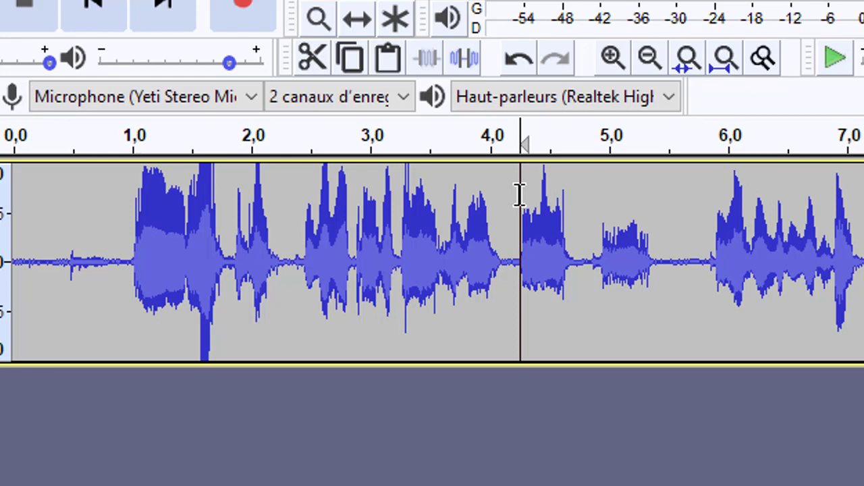
left_click_drag(519, 196, 690, 206)
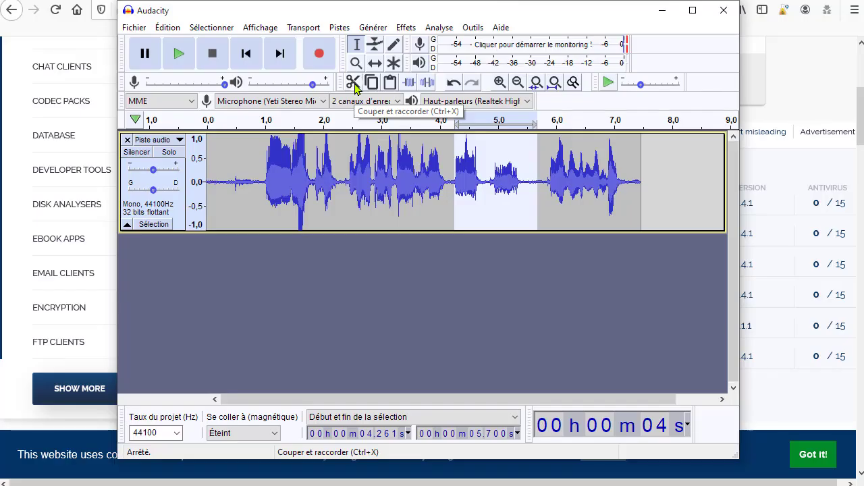
left_click(378, 166)
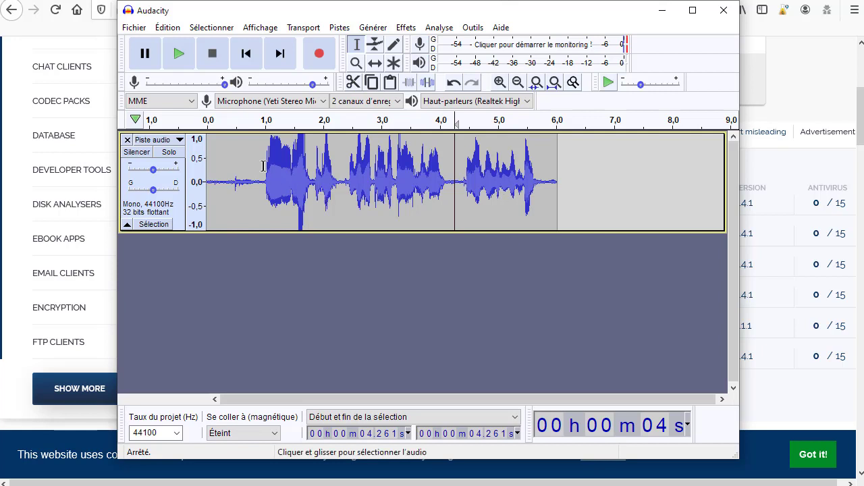
Step: Paste a copy of the passage from about 0.96 s to 1.80 s at the track's end, and cut the pasted audio out again
left_click_drag(262, 166, 311, 166)
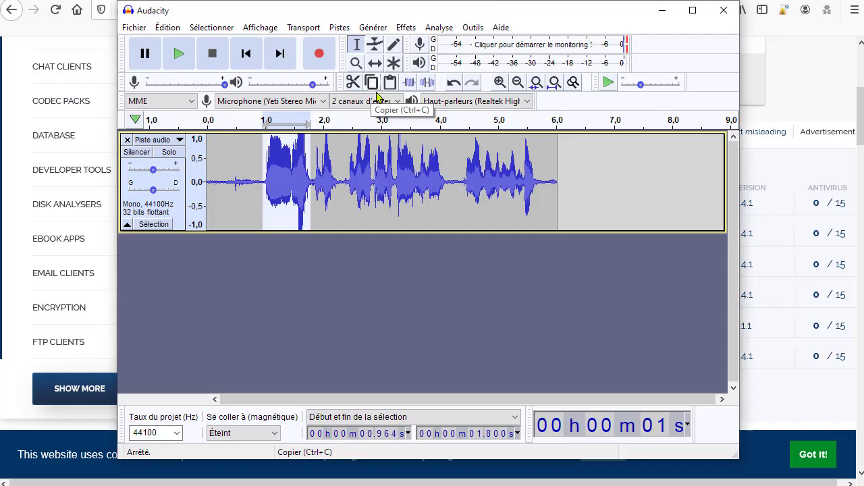
left_click(558, 144)
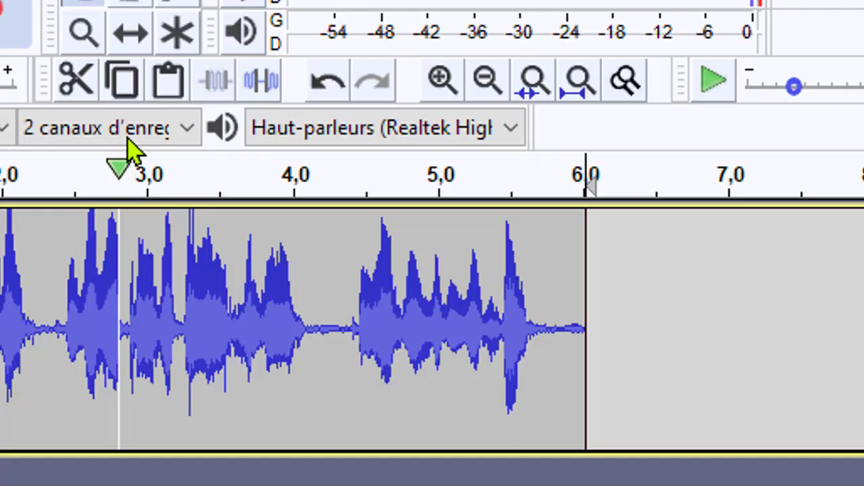
left_click(174, 95)
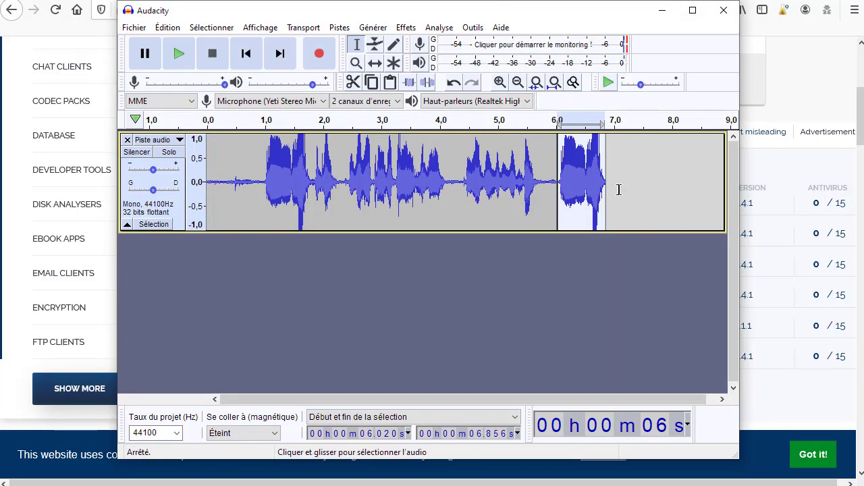
left_click_drag(552, 150, 627, 152)
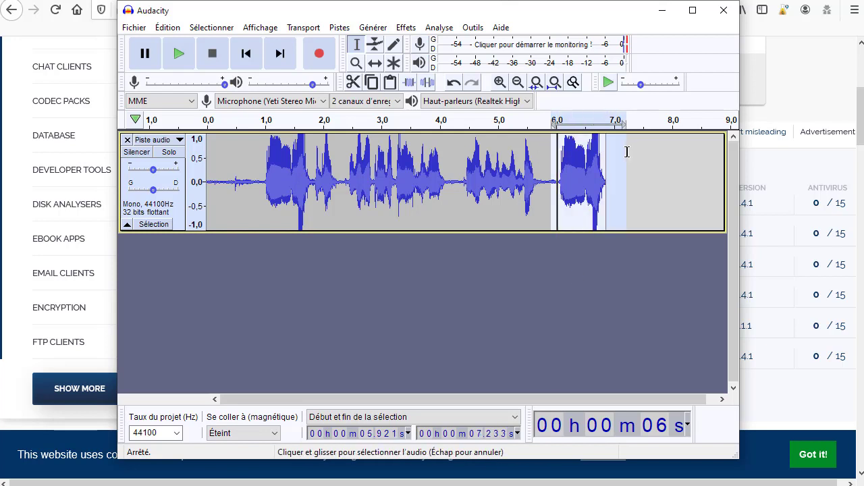
left_click(353, 82)
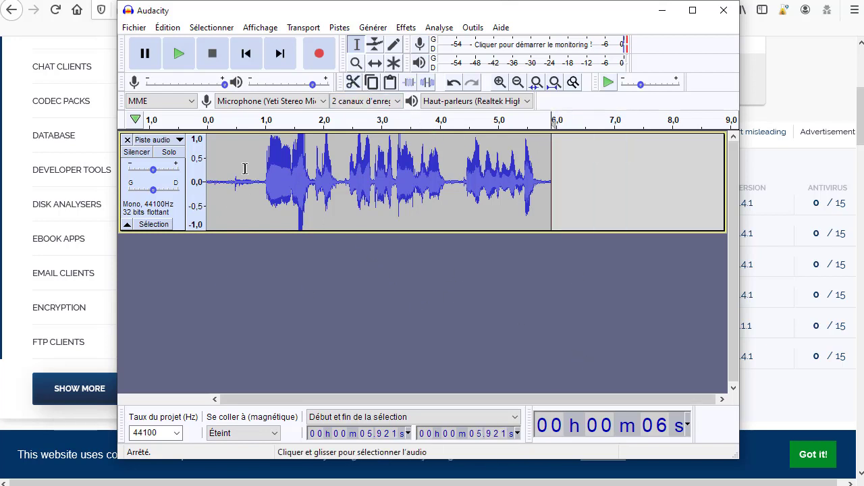
Step: Cut the quiet opening of the voice track, from 0 to about 0.91 s
left_click(258, 143)
left_click_drag(258, 143, 165, 139)
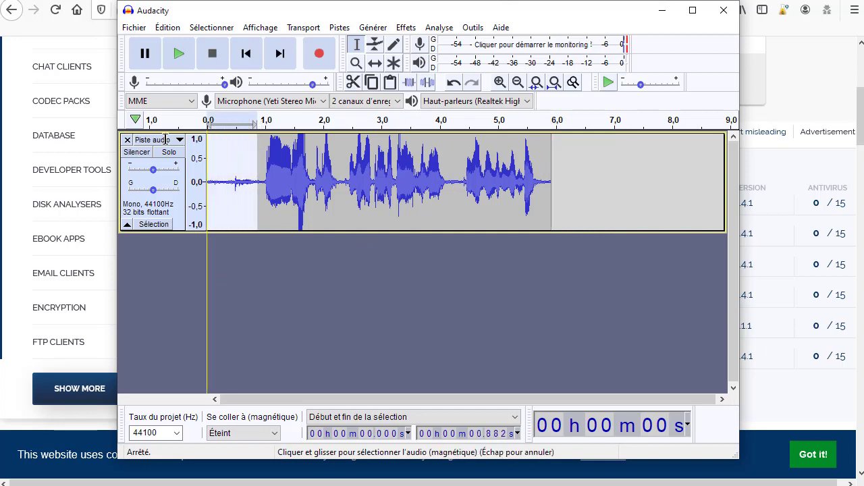
left_click(255, 142)
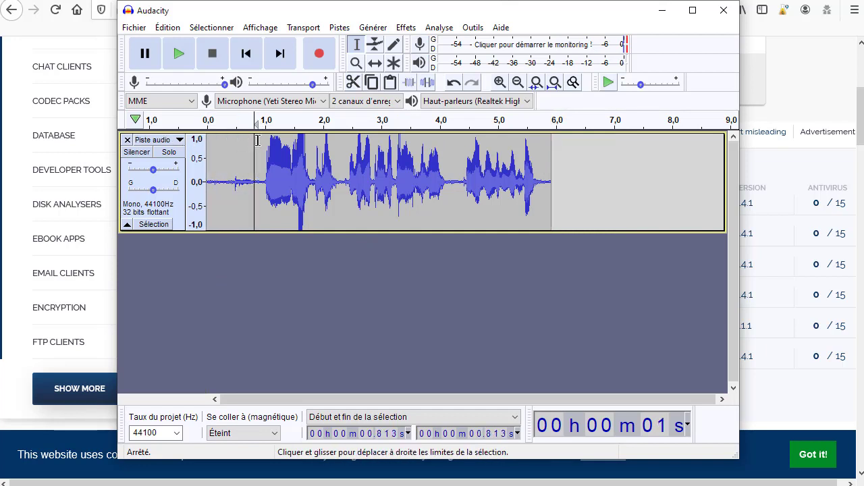
left_click(262, 141)
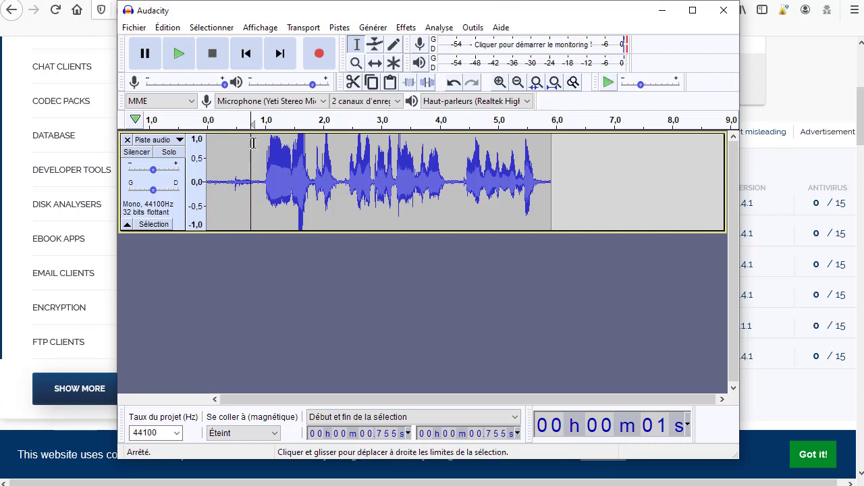
left_click_drag(260, 142, 162, 142)
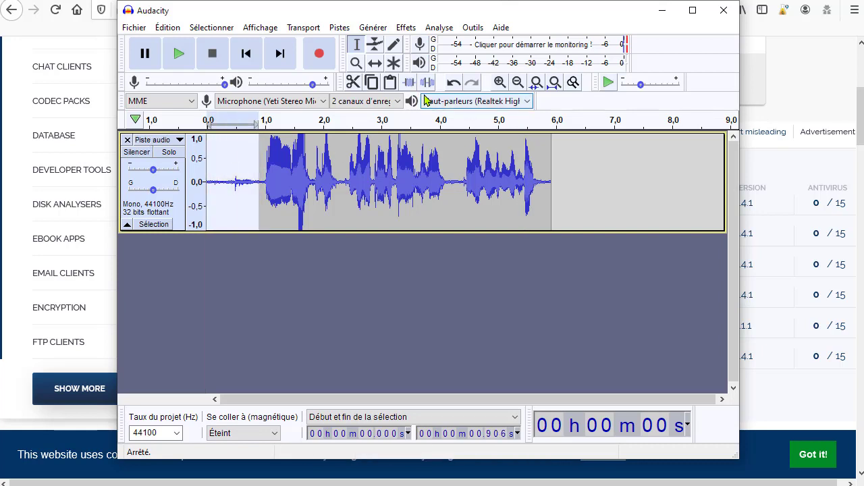
left_click(359, 81)
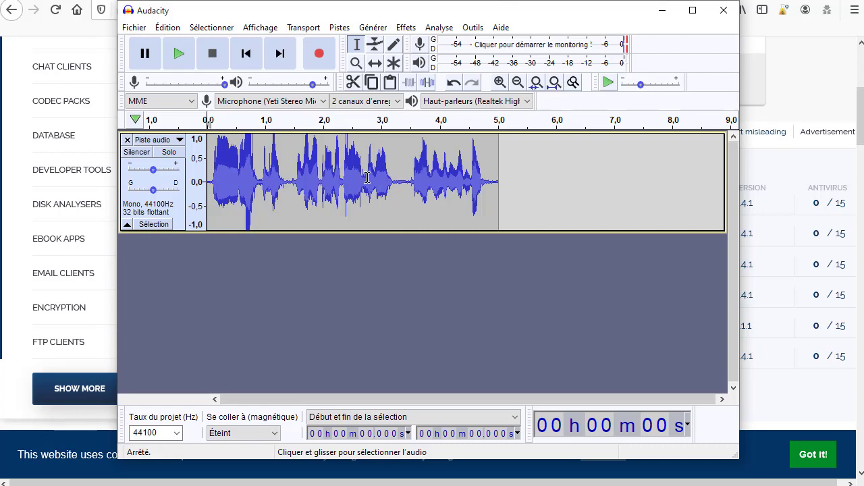
Step: Amplify the passage from about 3.38 s to 4.76 s above its original level, with clipping allowed
left_click_drag(286, 157, 342, 160)
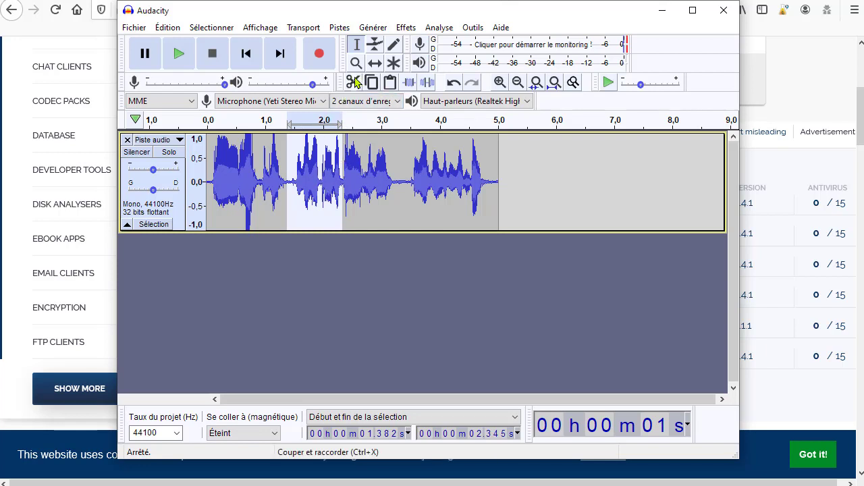
left_click(477, 187)
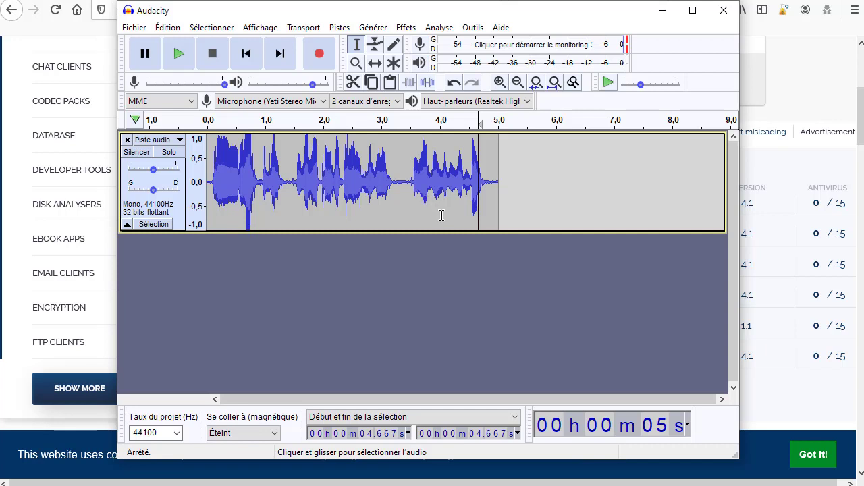
left_click_drag(403, 154, 482, 159)
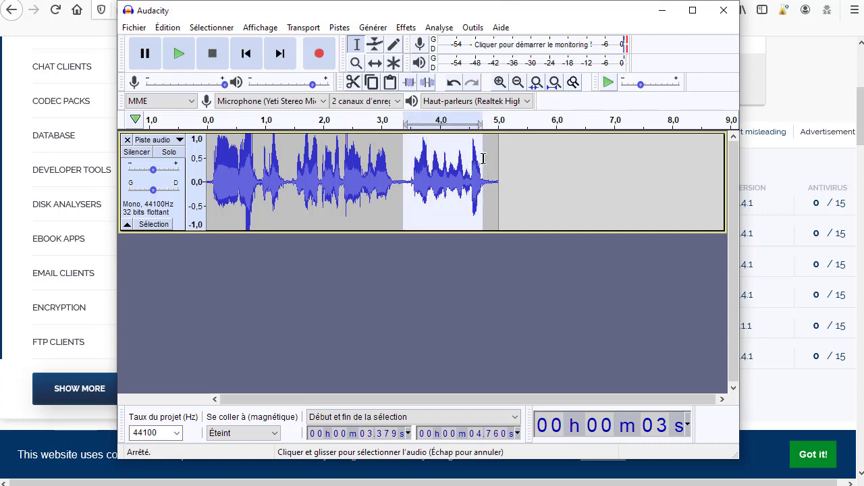
left_click(406, 28)
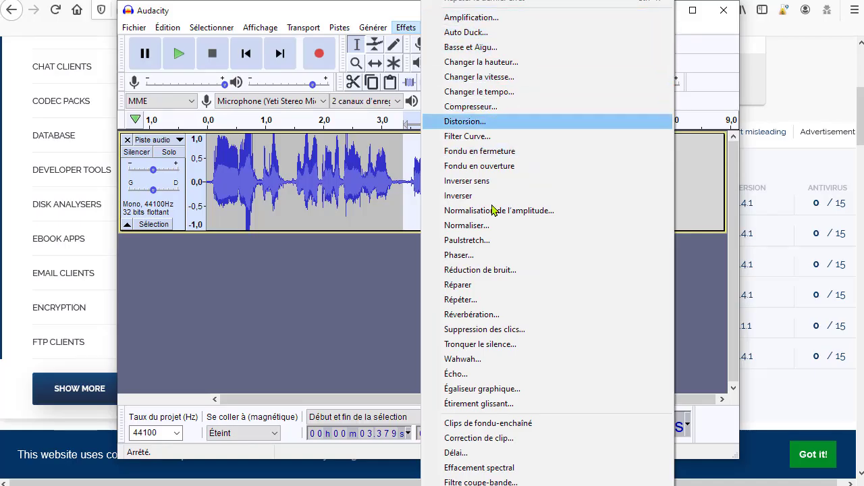
left_click(467, 18)
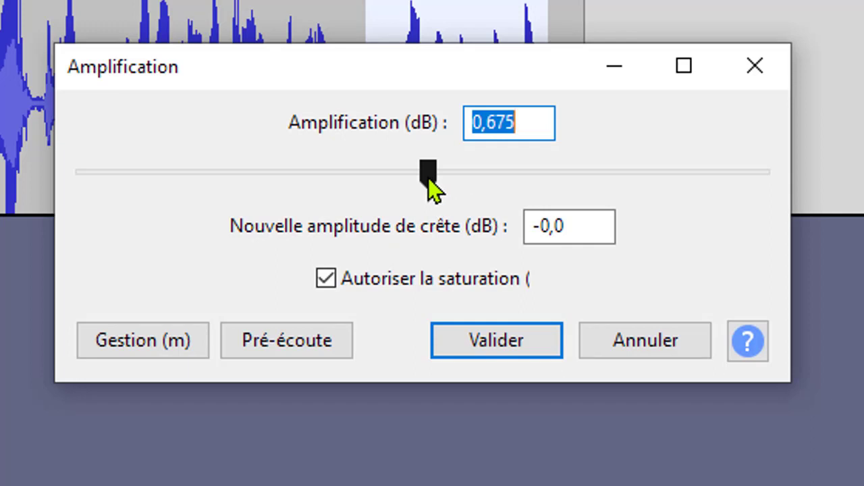
left_click_drag(428, 177, 440, 178)
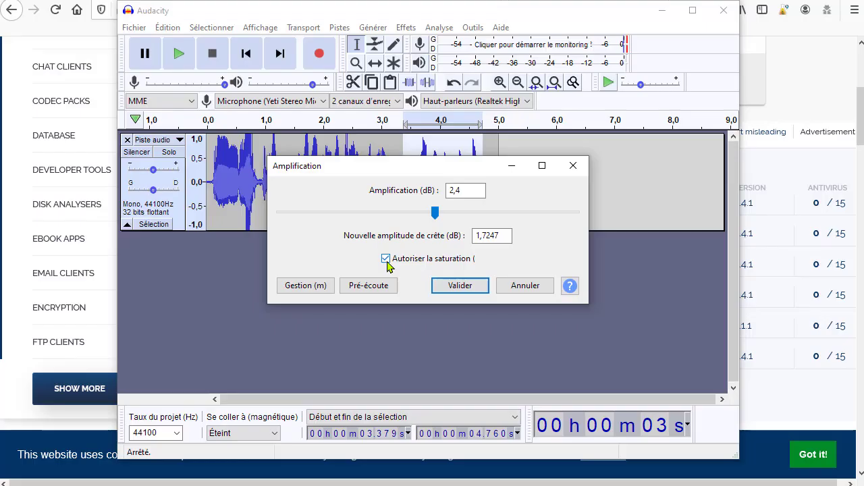
left_click(326, 278)
mouse_move(436, 212)
left_mouse_down()
mouse_move(429, 216)
mouse_move(432, 184)
mouse_move(441, 184)
mouse_move(426, 185)
mouse_move(431, 214)
left_mouse_up()
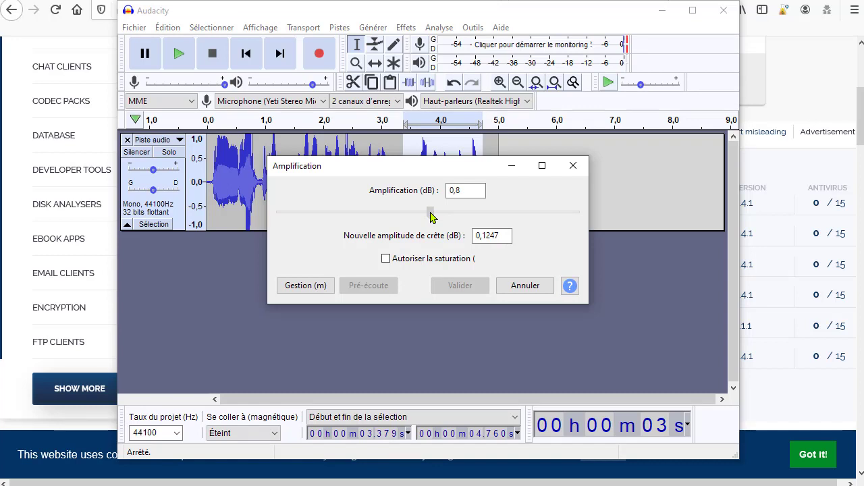
left_click(401, 258)
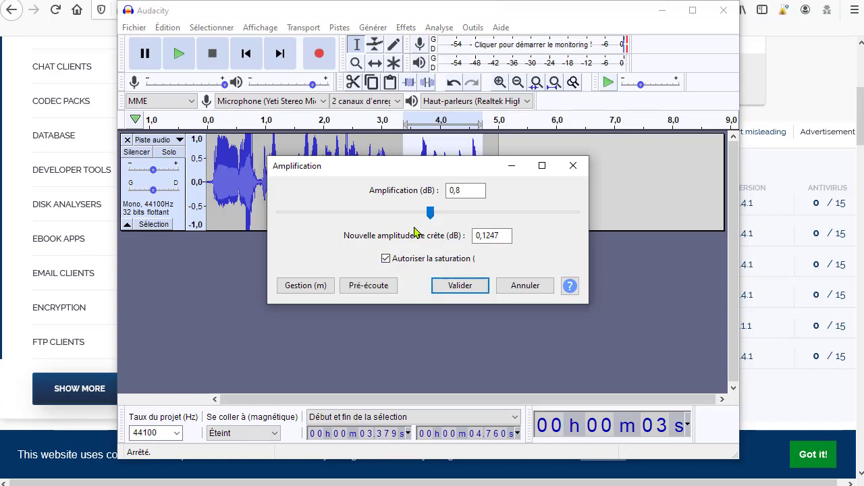
left_click_drag(430, 216, 454, 219)
left_click(460, 286)
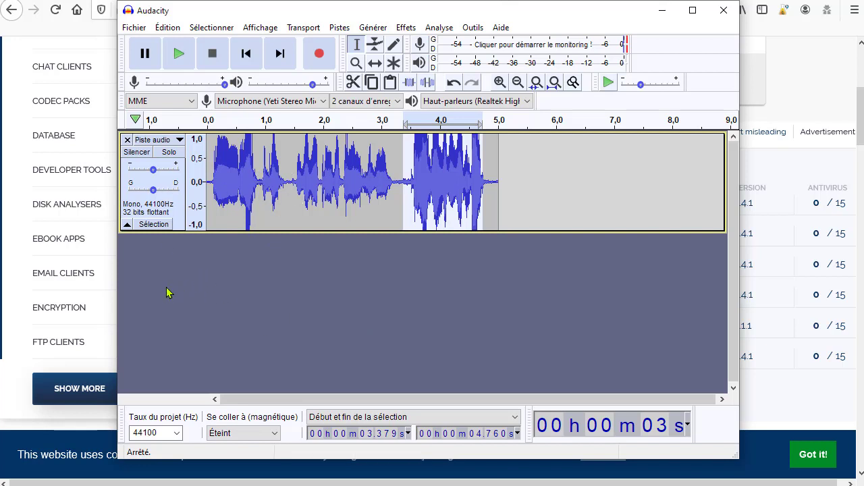
Step: Record a second voice take of about 2.9 seconds onto a new stereo track
left_click(322, 56)
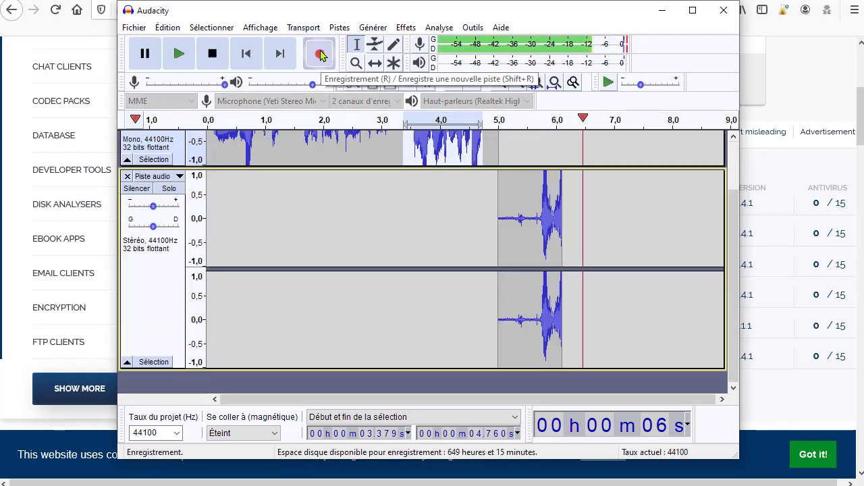
left_click(218, 59)
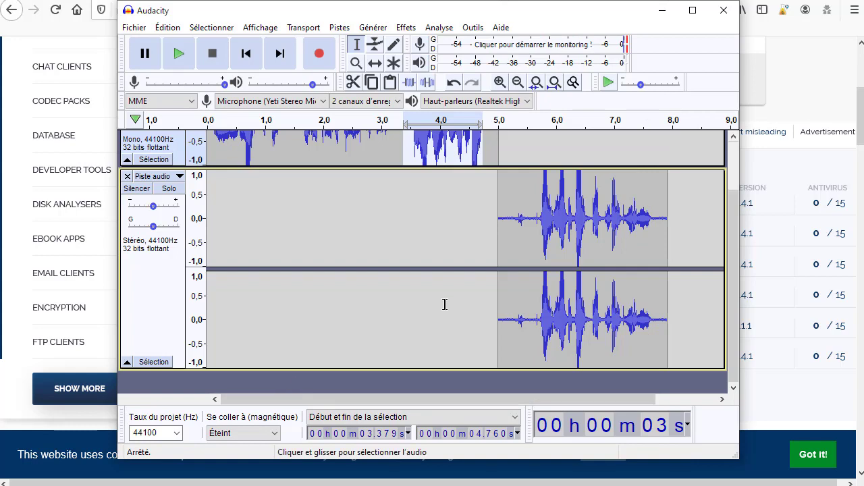
scroll(445, 306, "up", 2)
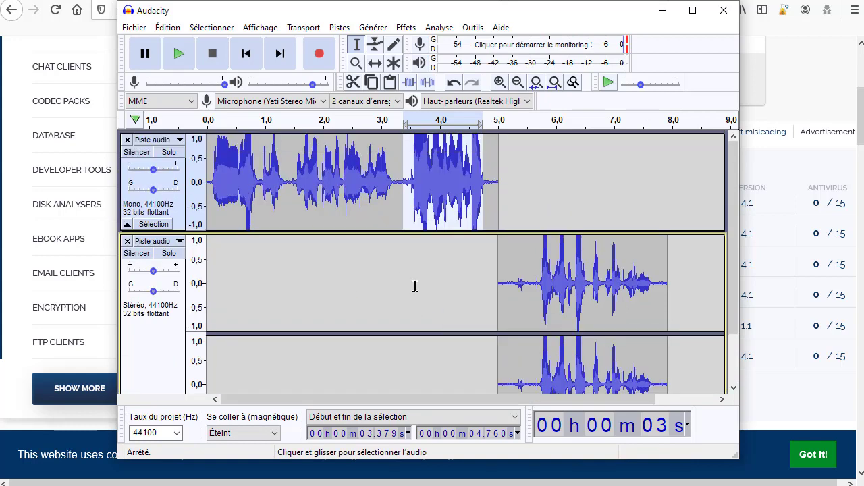
Step: Separate the new stereo take into two mono tracks and remove the lower duplicate
scroll(481, 312, "down", 2)
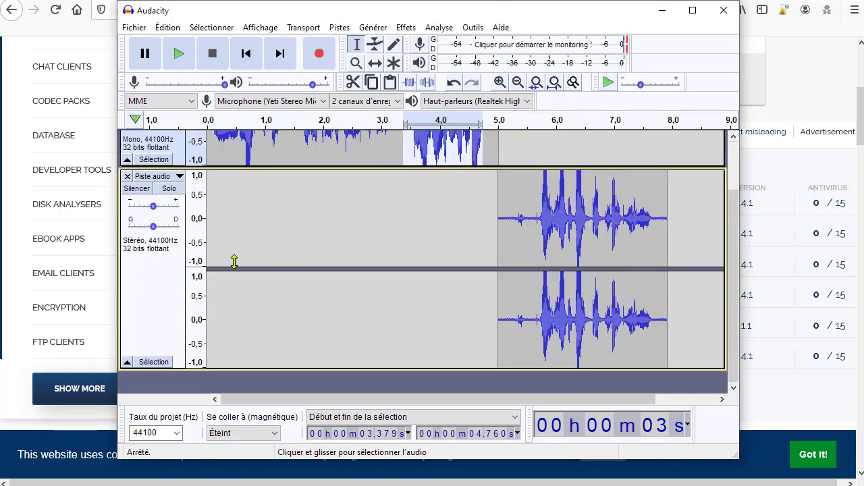
left_click(179, 177)
left_click(219, 394)
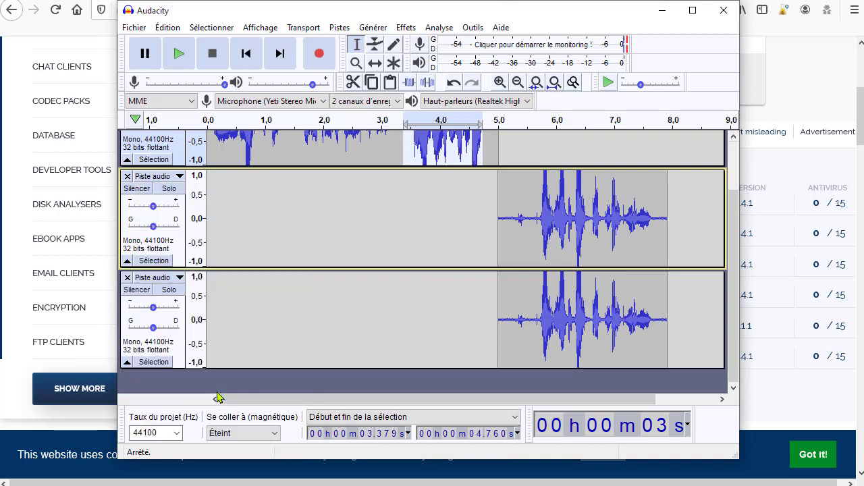
left_click(127, 277)
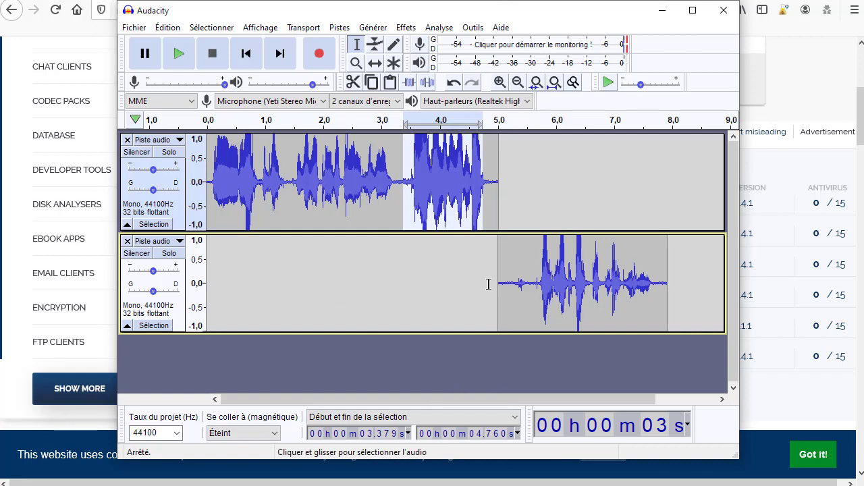
Step: Cut the empty stretch before the second take so its audio starts at 0 s
left_click_drag(497, 258, 202, 256)
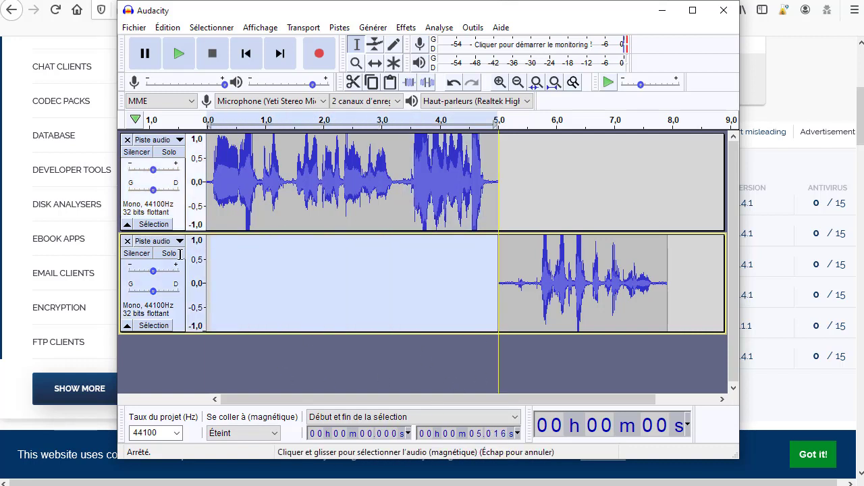
left_click(353, 81)
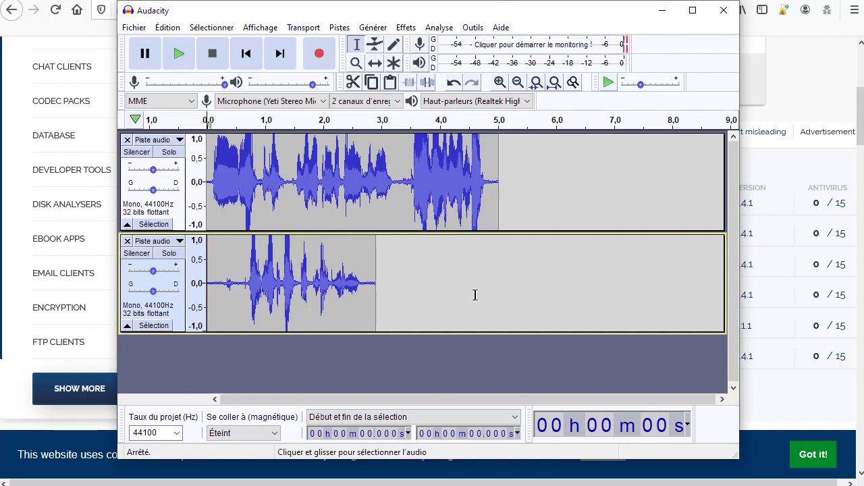
Step: View the formats offered for exporting the project's audio, without exporting
left_click(140, 30)
mouse_move(192, 128)
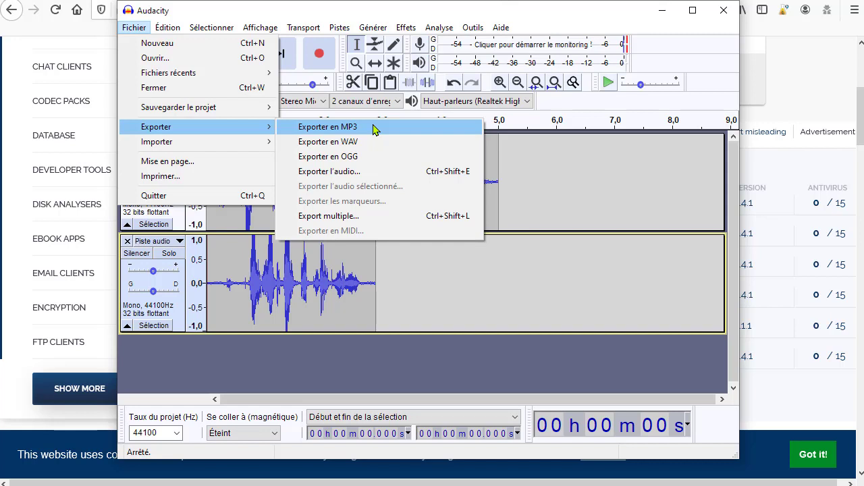
left_click(420, 375)
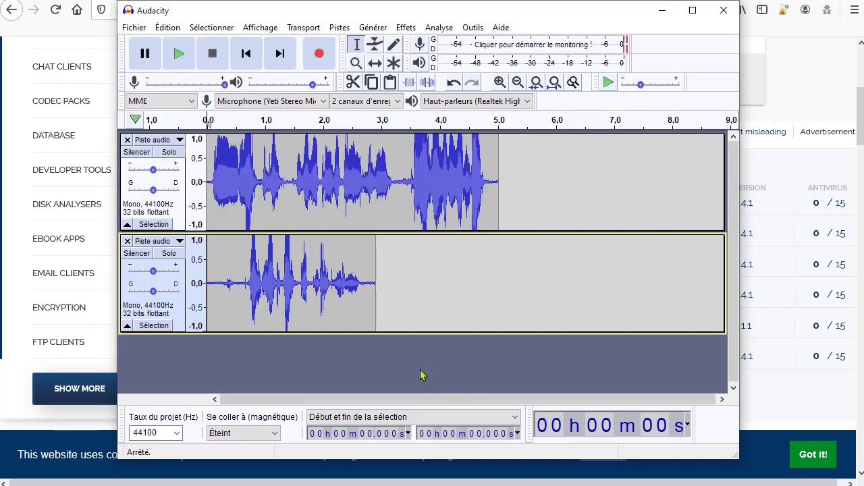